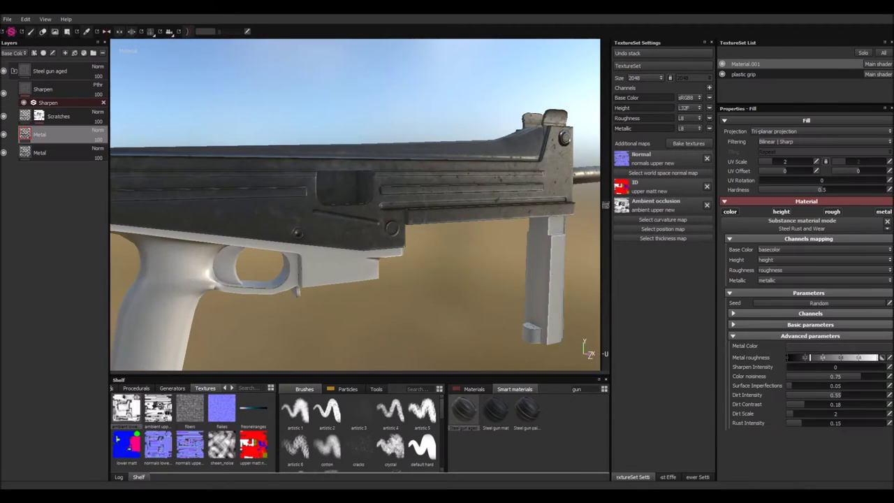
Compare the lower and upper Metal layer settings in the Steel gun aged folder
{"action": "left_click", "coordinate": [48, 152]}
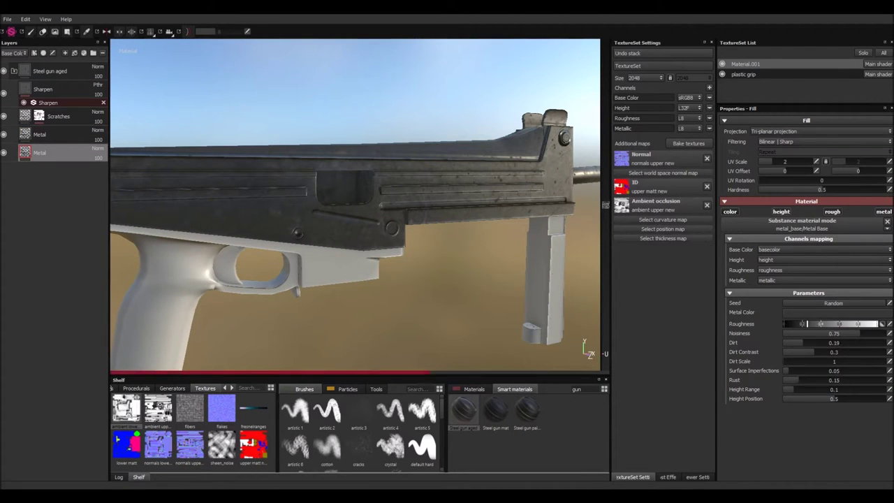
{"action": "left_click", "coordinate": [49, 134]}
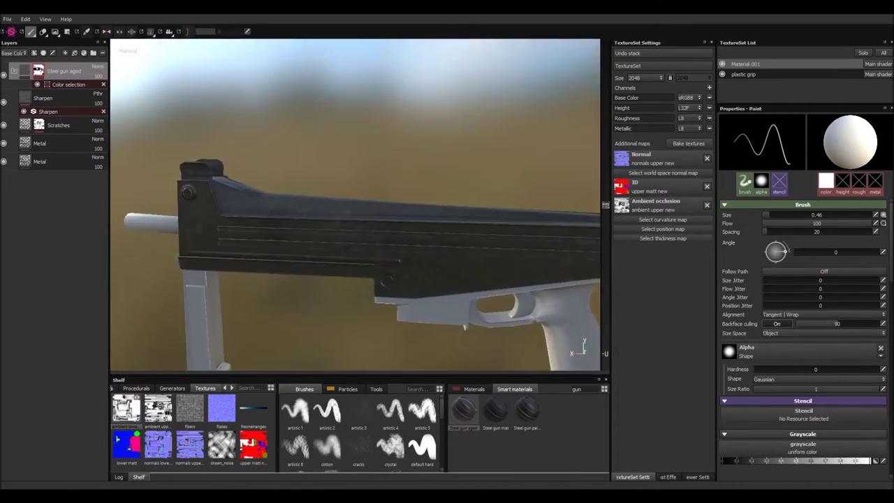
Check the Scratches fill settings, orbiting from the front sight to the ejection port
{"action": "left_click", "coordinate": [59, 125]}
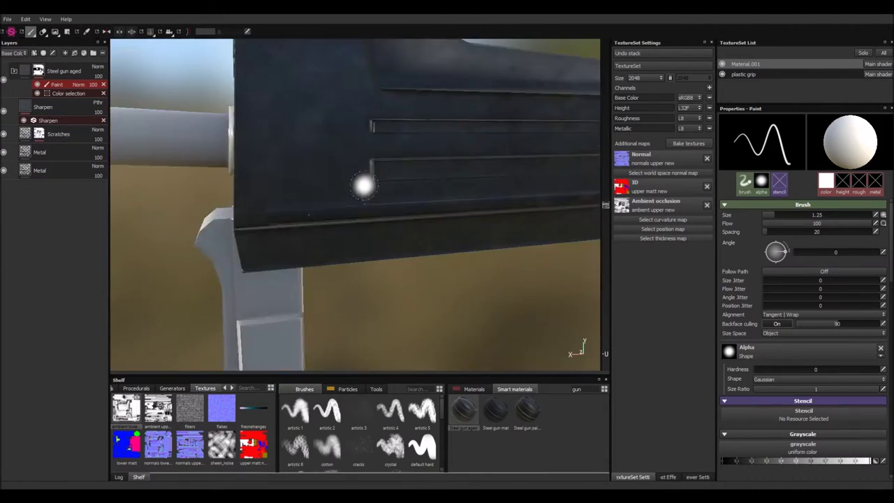
{"action": "mouse_move", "coordinate": [363, 183]}
{"action": "left_mouse_down", "text": "alt"}
{"action": "mouse_move", "coordinate": [343, 216]}
{"action": "mouse_move", "coordinate": [384, 279]}
{"action": "left_mouse_up", "text": "alt"}
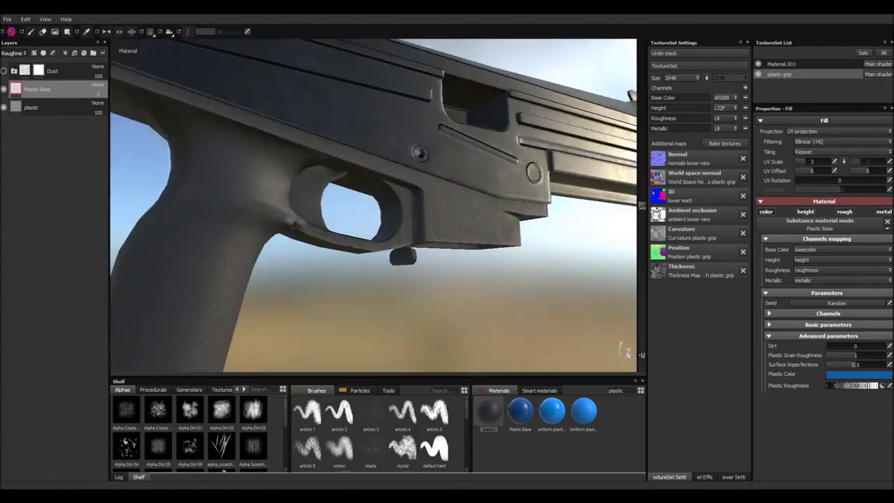
Select the plastic grip's plastic layer
{"action": "left_click", "coordinate": [31, 107]}
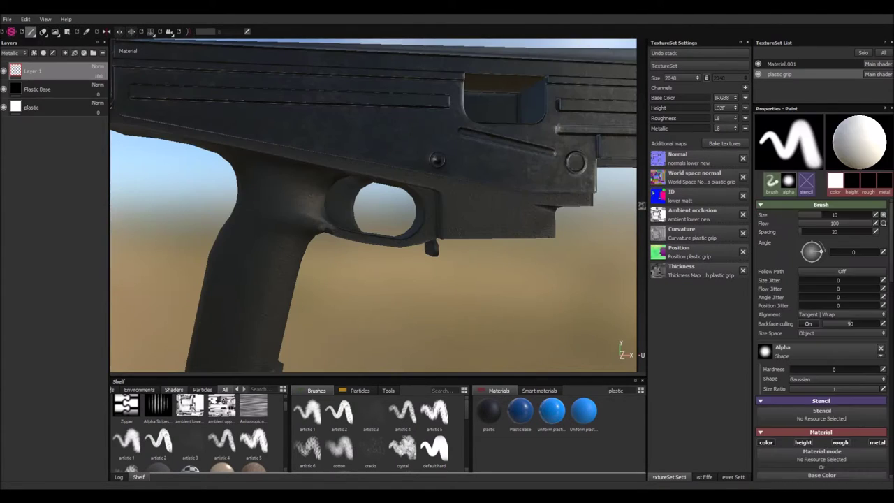
Put the BnW Spots 3 procedural into the fill layer's Roughness slot
{"action": "scroll", "coordinate": [197, 429], "scroll_direction": "up", "scroll_amount": 5}
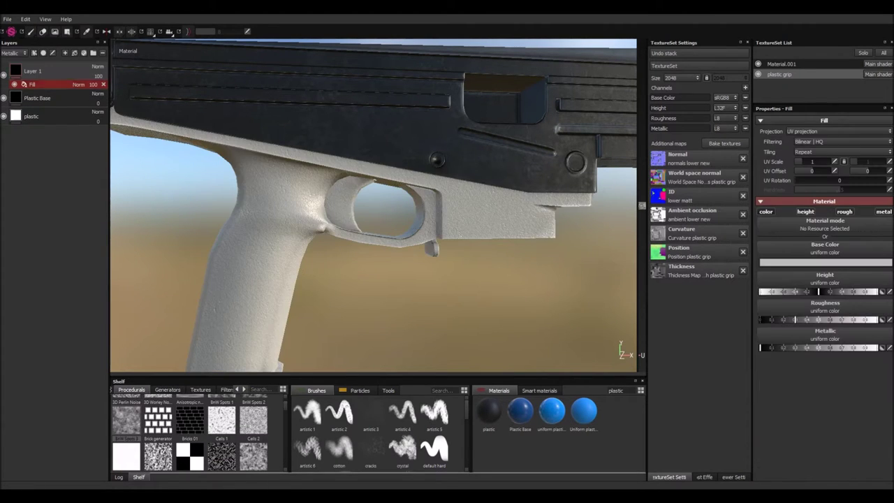
{"action": "left_click_drag", "start_coordinate": [127, 419], "coordinate": [825, 315]}
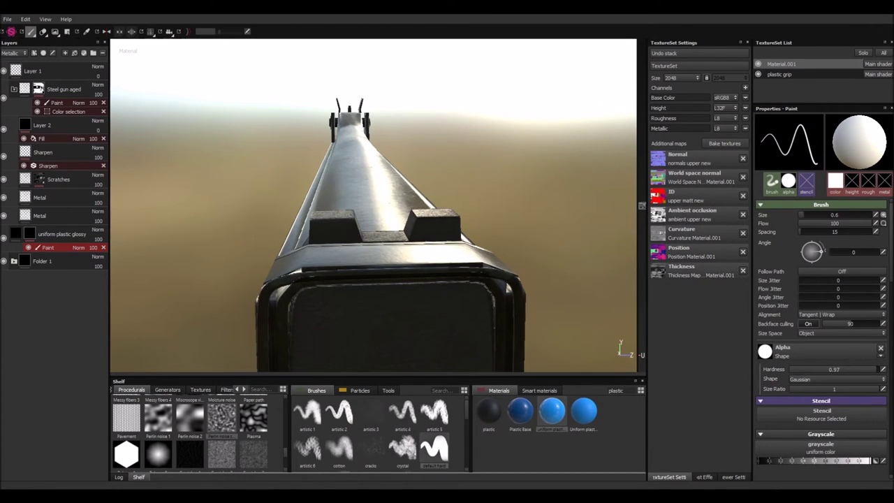
Paint round dots on both rear-sight blocks, then select the glossy layer's paint mask
{"action": "left_click", "coordinate": [438, 231]}
{"action": "left_click", "coordinate": [323, 240]}
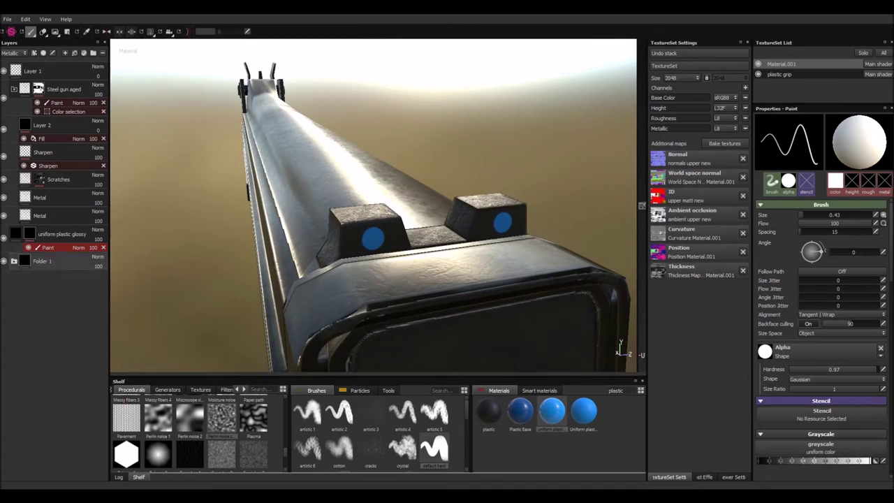
{"action": "left_click", "coordinate": [42, 260]}
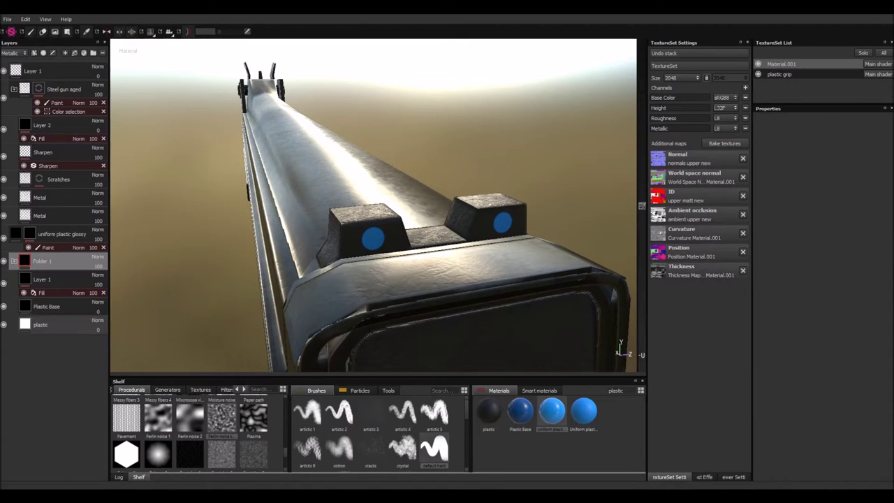
{"action": "left_click", "coordinate": [47, 247]}
{"action": "left_click_drag", "start_coordinate": [375, 235], "coordinate": [524, 284], "text": "alt"}
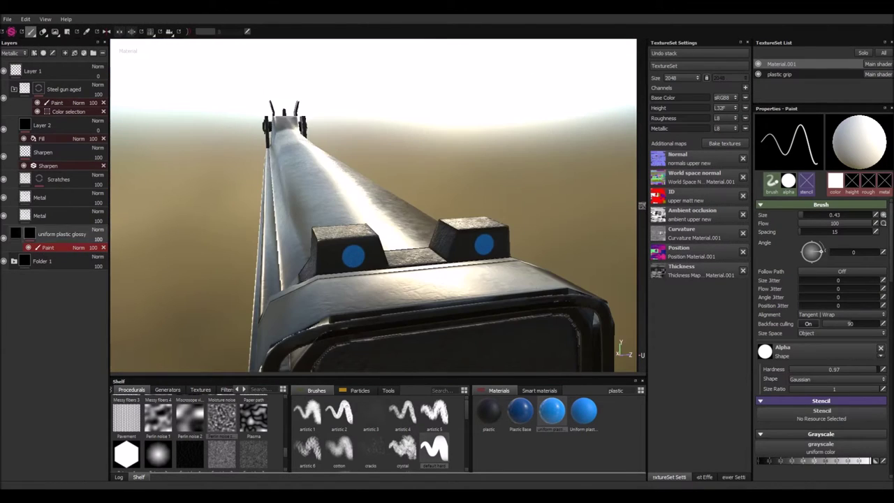
Group the glossy plastic layer into Folder 2 and give Folder 2 a black mask
{"action": "key", "text": "Delete"}
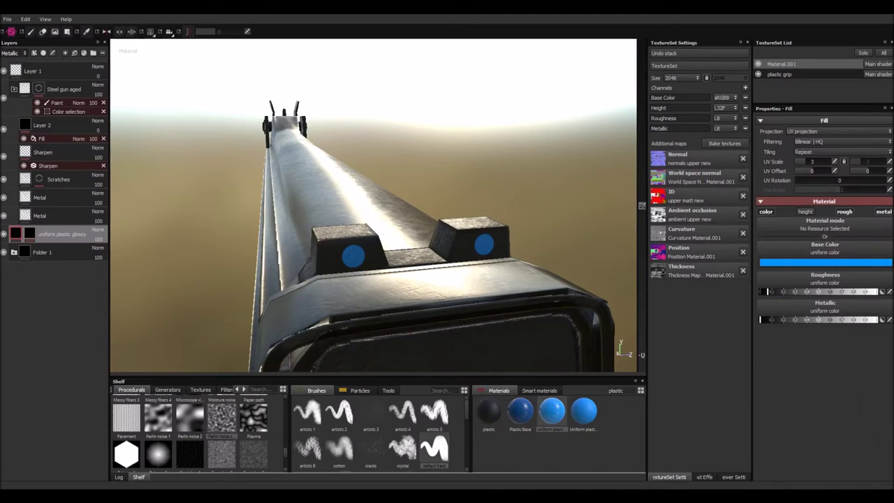
{"action": "key", "text": "ctrl+z"}
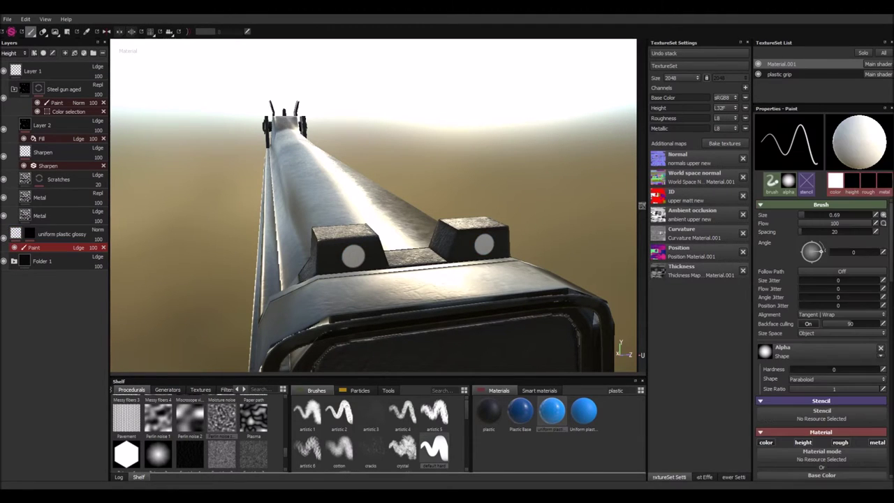
{"action": "key", "text": "ctrl+z"}
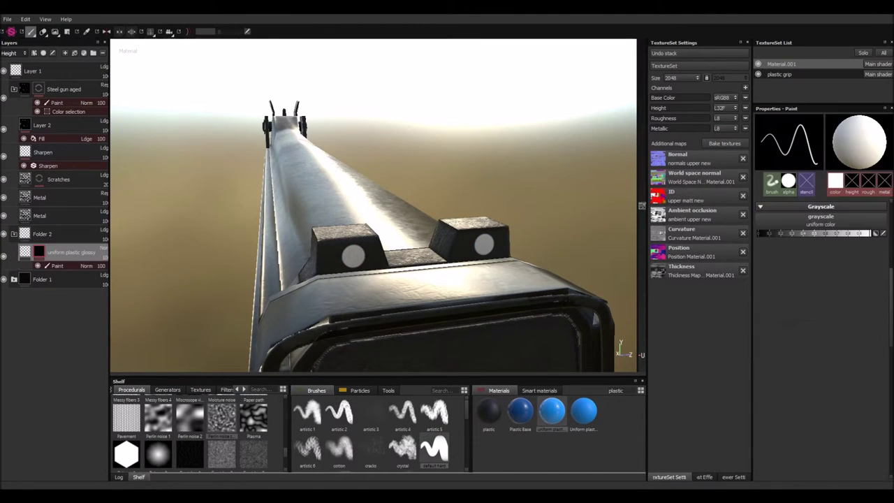
{"action": "left_click", "coordinate": [42, 233]}
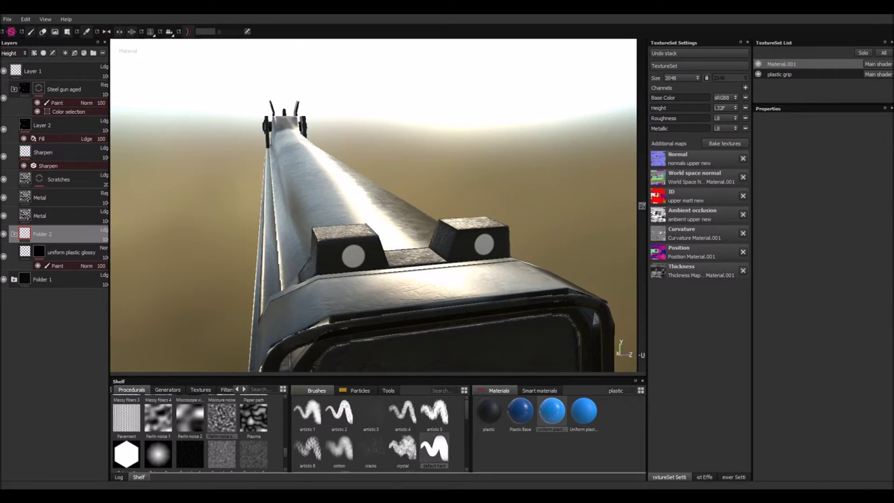
{"action": "key", "text": "1"}
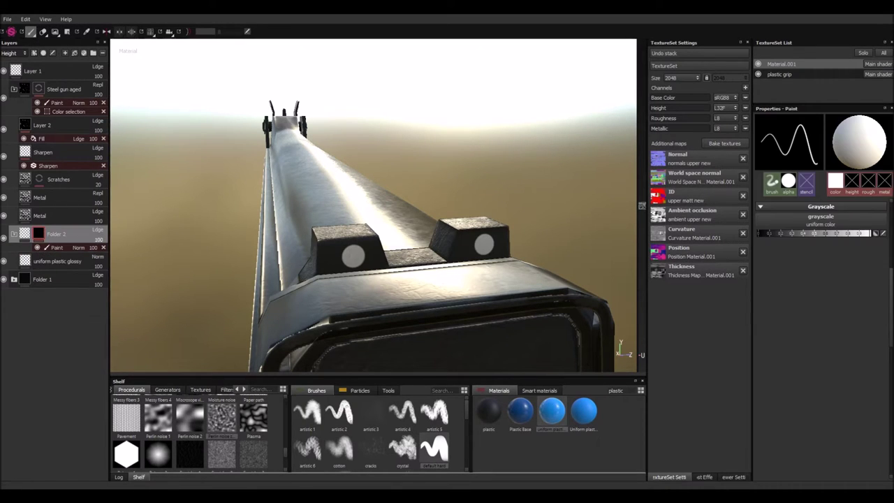
{"action": "left_click_drag", "start_coordinate": [377, 209], "coordinate": [360, 206], "text": "alt"}
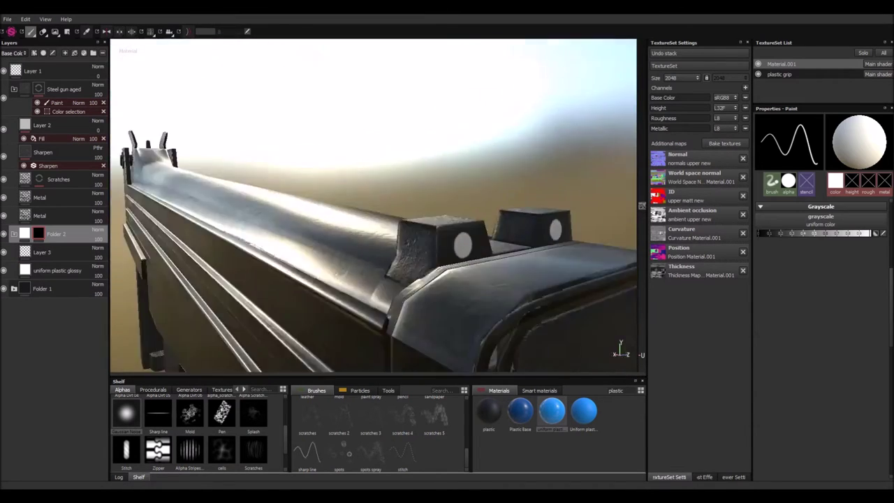
Return to Layer 3 with a slightly smaller brush and frame the whole gun
{"action": "left_click", "coordinate": [56, 270]}
{"action": "left_click", "coordinate": [42, 252]}
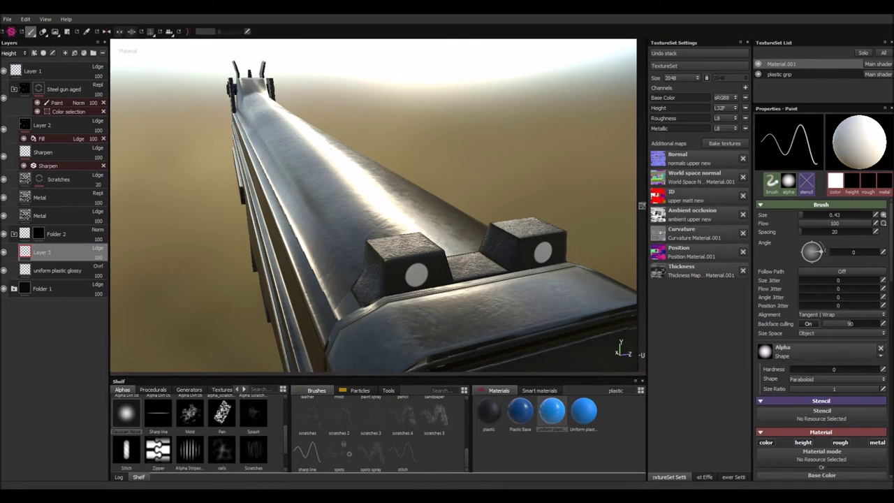
{"action": "key", "text": "bracketleft"}
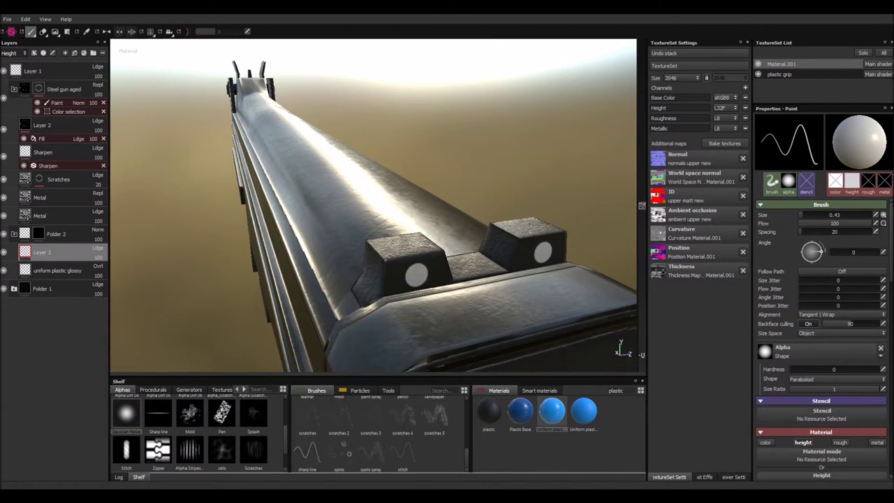
{"action": "key", "text": "f"}
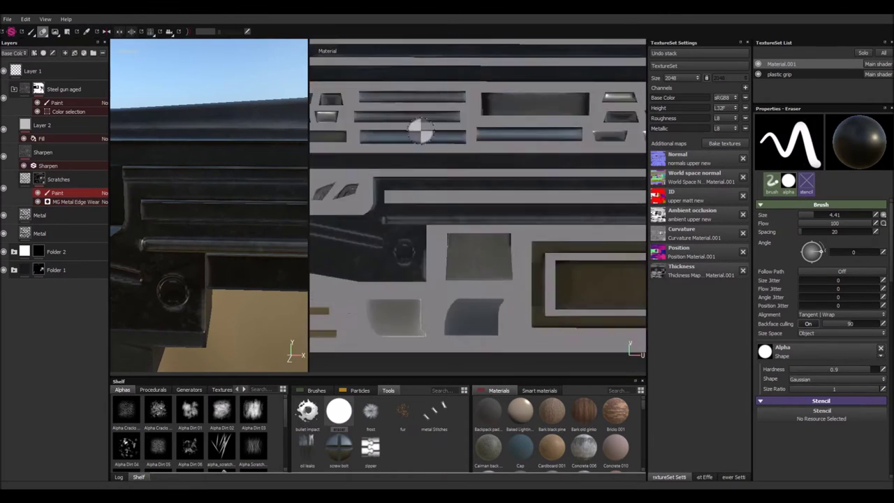
Paint scratch wear on the receiver in the texture view, turning toward the barrel
{"action": "middle_click_drag", "start_coordinate": [343, 235], "coordinate": [400, 235]}
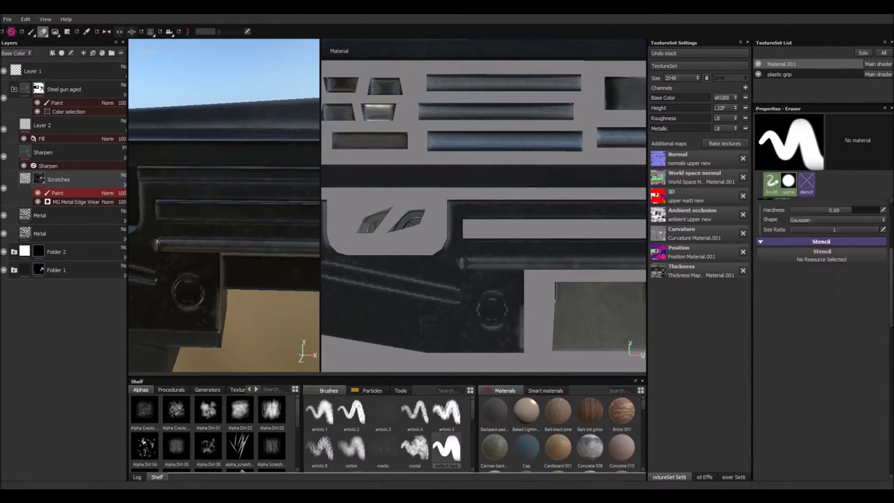
{"action": "key", "text": "1"}
{"action": "scroll", "coordinate": [489, 210], "scroll_direction": "down", "scroll_amount": 3}
{"action": "scroll", "coordinate": [489, 210], "scroll_direction": "down", "scroll_amount": 2}
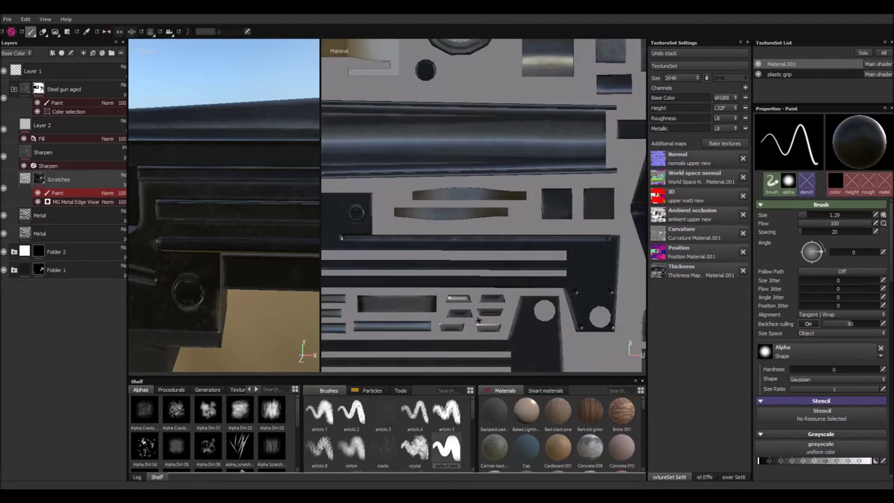
{"action": "scroll", "coordinate": [495, 150], "scroll_direction": "down", "scroll_amount": 2}
{"action": "scroll", "coordinate": [495, 151], "scroll_direction": "up", "scroll_amount": 5}
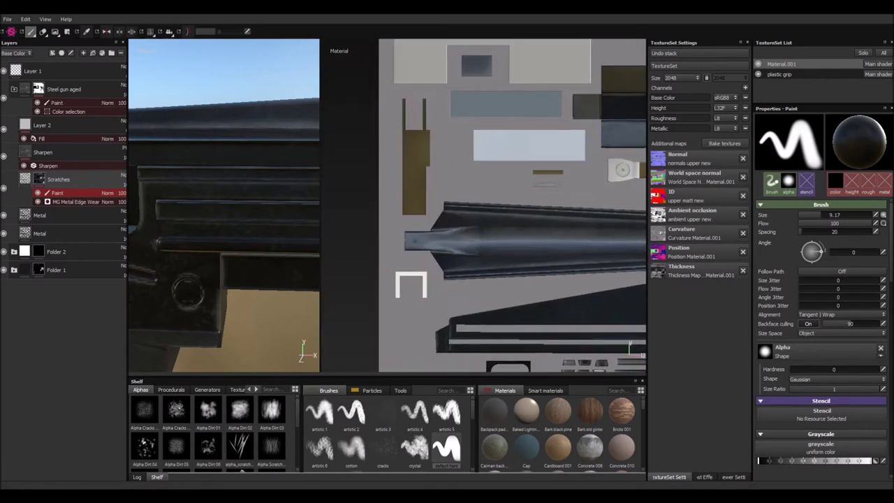
{"action": "left_click_drag", "start_coordinate": [224, 210], "coordinate": [262, 192], "text": "alt"}
{"action": "scroll", "coordinate": [426, 175], "scroll_direction": "down", "scroll_amount": 3}
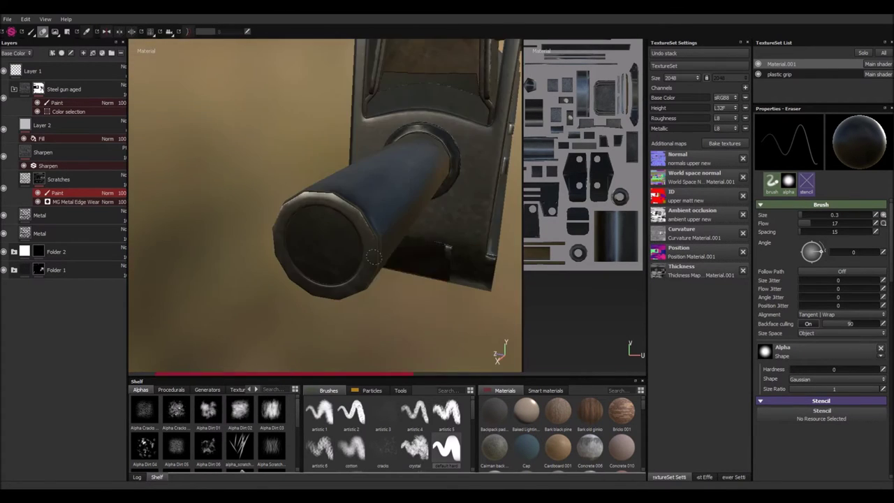
Touch up the receiver scratches, alternating paint and eraser around the end cap and trigger
{"action": "key", "text": "1"}
{"action": "left_click_drag", "start_coordinate": [331, 215], "coordinate": [369, 200], "text": "alt"}
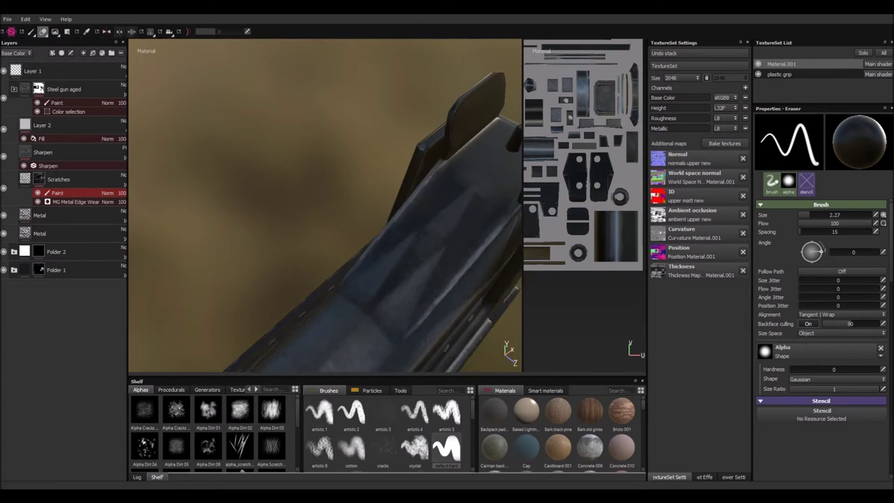
{"action": "scroll", "coordinate": [454, 202], "scroll_direction": "up", "scroll_amount": 2}
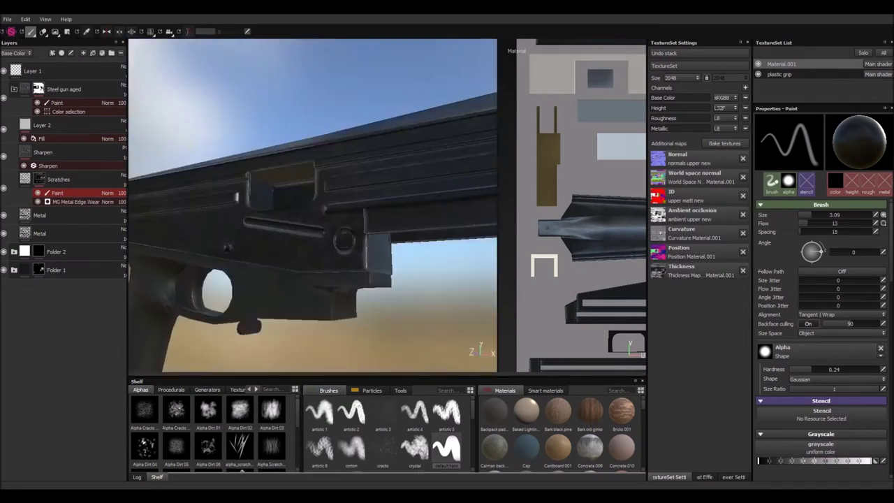
{"action": "left_click_drag", "start_coordinate": [351, 170], "coordinate": [396, 263], "text": "alt"}
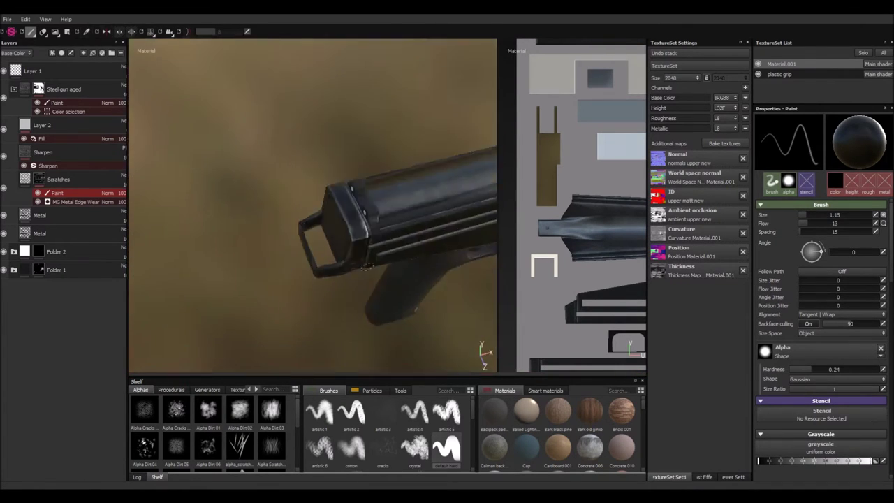
{"action": "left_click_drag", "start_coordinate": [349, 133], "coordinate": [294, 182], "text": "alt"}
{"action": "mouse_move", "coordinate": [294, 181]}
{"action": "right_mouse_down", "text": "alt"}
{"action": "mouse_move", "coordinate": [265, 140]}
{"action": "mouse_move", "coordinate": [230, 181]}
{"action": "right_mouse_up", "text": "alt"}
{"action": "key", "text": "e"}
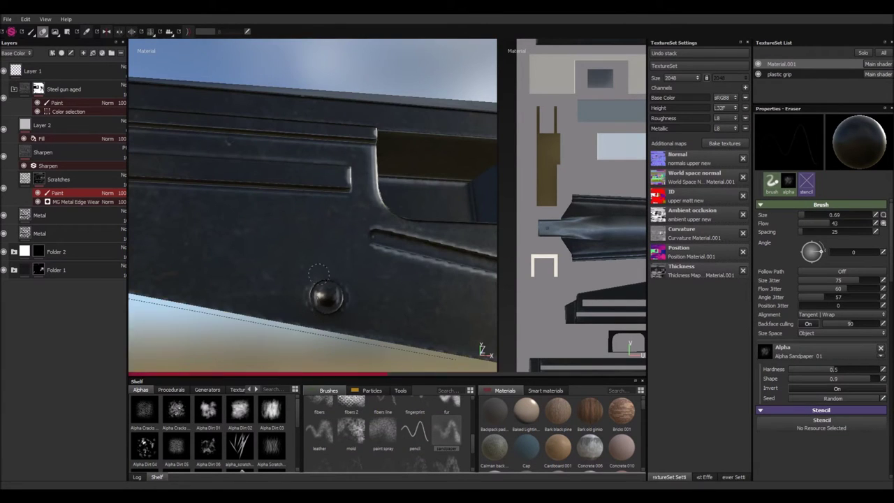
{"action": "key", "text": "1"}
{"action": "left_click_drag", "start_coordinate": [409, 234], "coordinate": [364, 209], "text": "alt"}
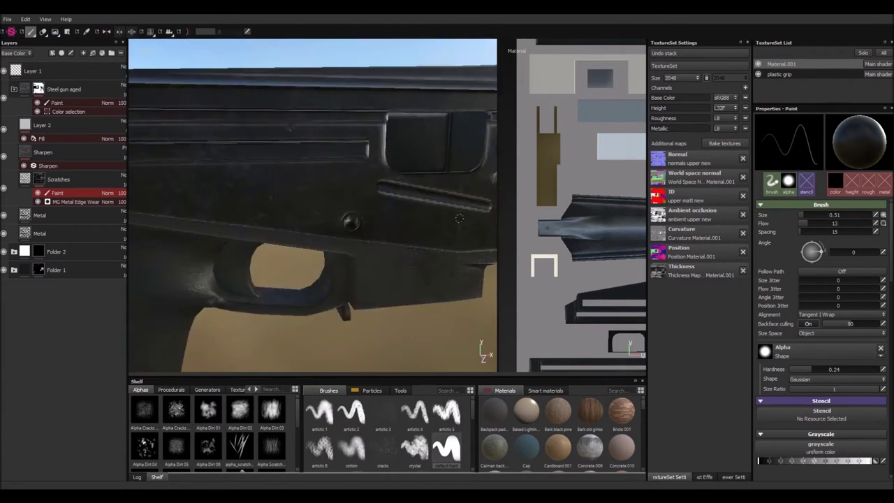
In full 3D view, select MG Metal Edge Wear and switch to an enlarged sandpaper, then scratches brush
{"action": "key", "text": "F2"}
{"action": "left_click", "coordinate": [77, 201]}
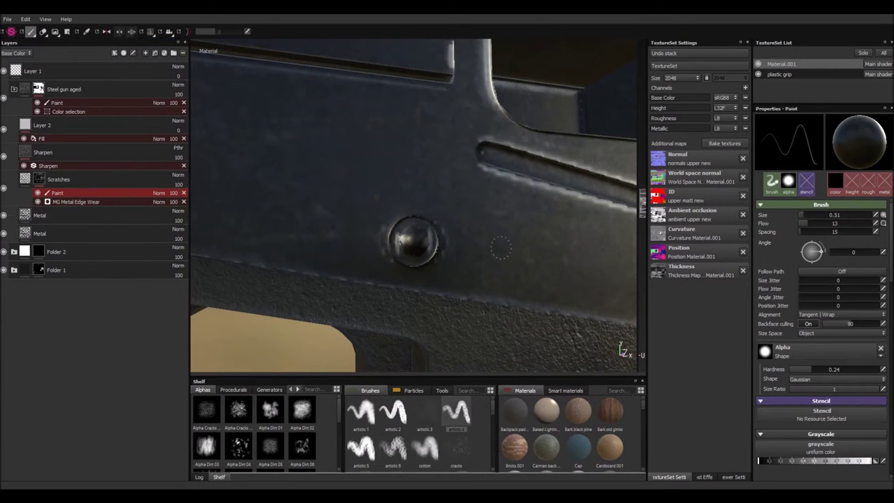
{"action": "right_click_drag", "start_coordinate": [412, 238], "coordinate": [557, 243], "text": "ctrl"}
{"action": "scroll", "coordinate": [419, 426], "scroll_direction": "up", "scroll_amount": 1}
{"action": "left_click", "coordinate": [361, 444]}
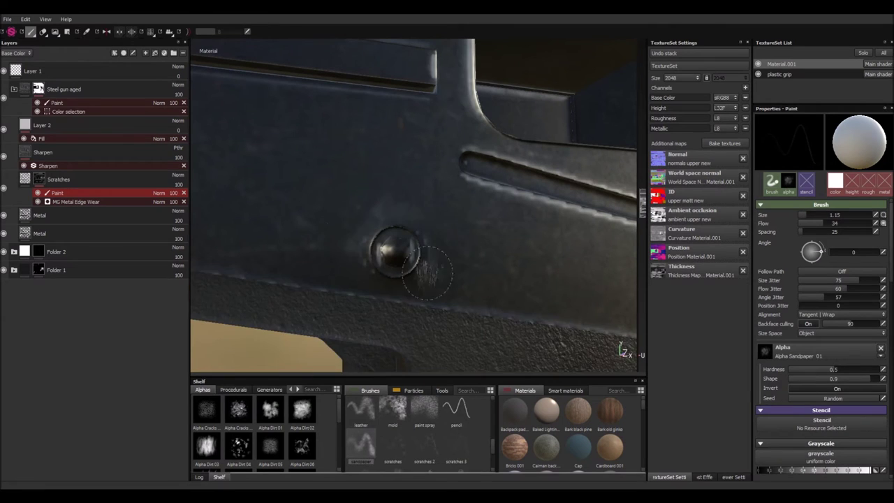
{"action": "scroll", "coordinate": [419, 430], "scroll_direction": "up", "scroll_amount": 2}
{"action": "scroll", "coordinate": [419, 429], "scroll_direction": "down", "scroll_amount": 2}
{"action": "left_click", "coordinate": [392, 430]}
{"action": "mouse_move", "coordinate": [400, 215]}
{"action": "left_mouse_down", "text": "alt"}
{"action": "mouse_move", "coordinate": [358, 217]}
{"action": "mouse_move", "coordinate": [373, 256]}
{"action": "left_mouse_up", "text": "alt"}
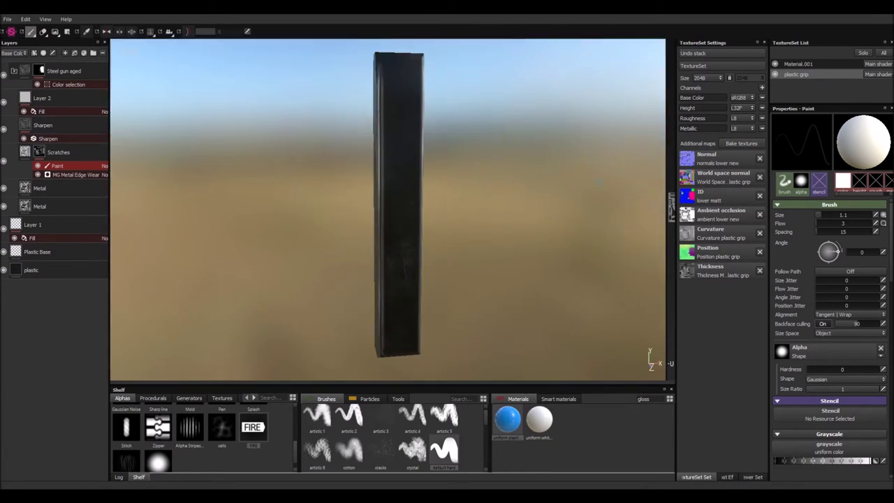
Widen the Layers panel in split view and paint sandpaper wear along the grip piece edges
{"action": "key", "text": "F1"}
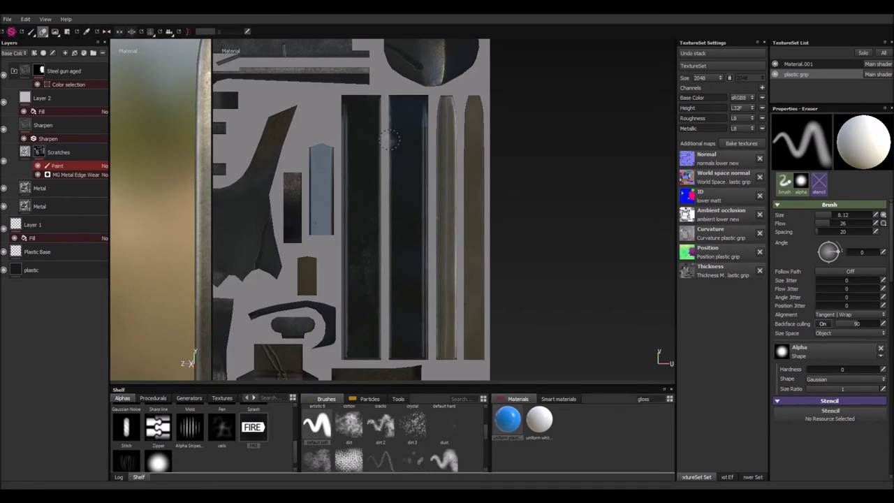
{"action": "left_click_drag", "start_coordinate": [109, 90], "coordinate": [160, 91]}
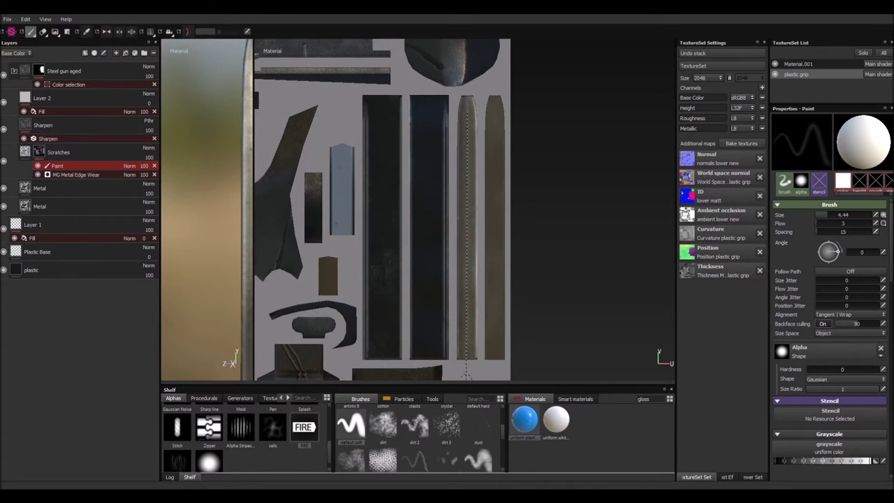
{"action": "key", "text": "F1"}
{"action": "mouse_move", "coordinate": [279, 210]}
{"action": "left_mouse_down", "text": "alt"}
{"action": "mouse_move", "coordinate": [321, 210]}
{"action": "mouse_move", "coordinate": [302, 178]}
{"action": "left_mouse_up", "text": "alt"}
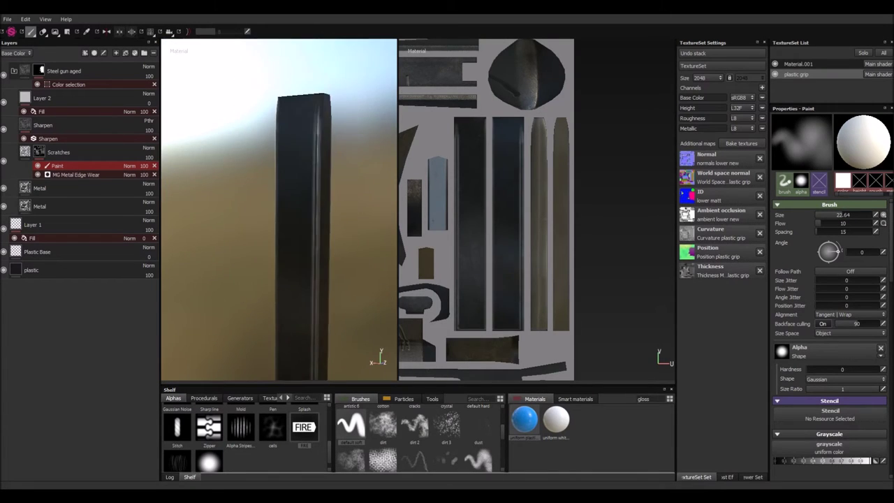
{"action": "left_click_drag", "start_coordinate": [279, 210], "coordinate": [252, 230], "text": "alt"}
{"action": "left_click", "coordinate": [478, 448]}
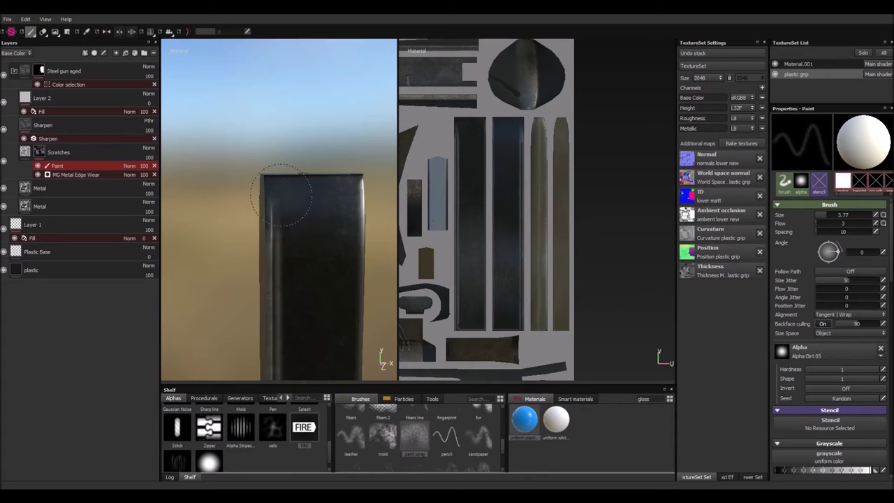
{"action": "left_click_drag", "start_coordinate": [281, 196], "coordinate": [313, 100], "text": "alt"}
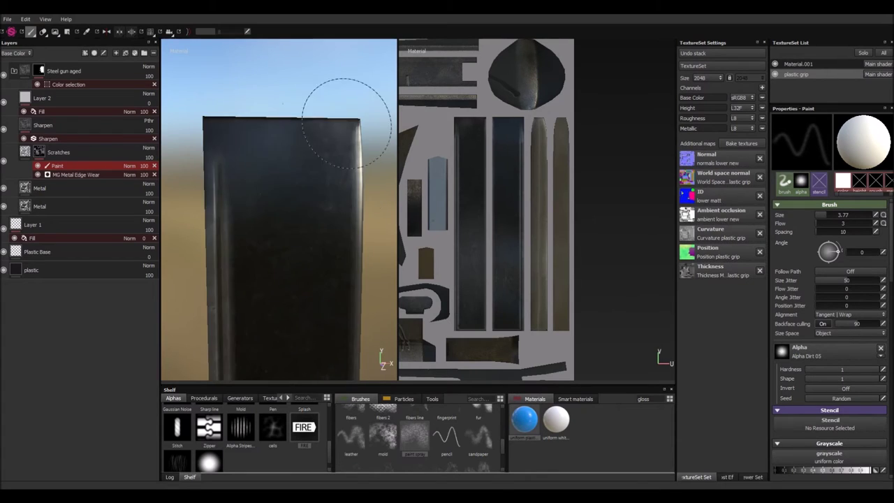
{"action": "left_click", "coordinate": [59, 151]}
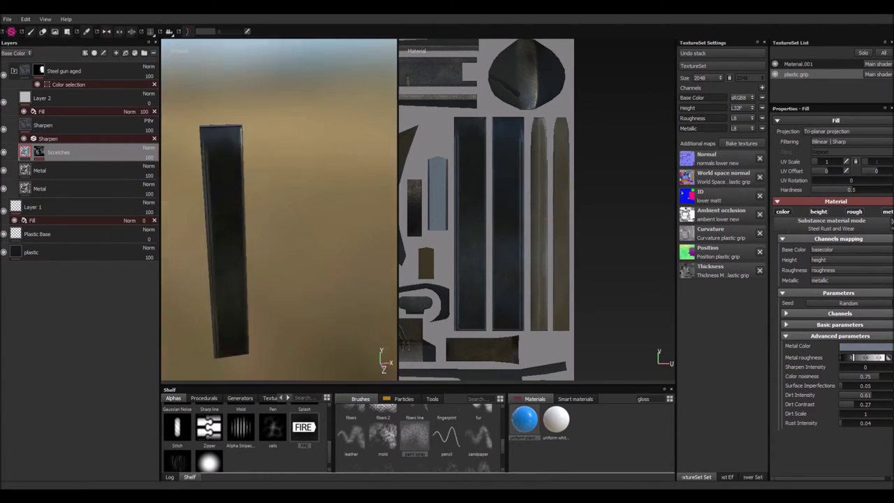
Compare the upper and lower Metal layers, then expand the Scratches layer
{"action": "left_click", "coordinate": [39, 169]}
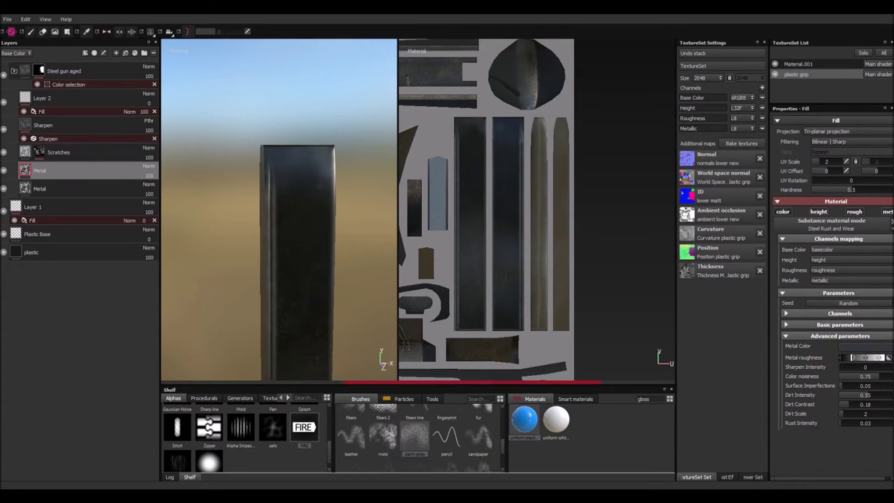
{"action": "left_click_drag", "start_coordinate": [279, 209], "coordinate": [300, 139], "text": "alt"}
{"action": "left_click", "coordinate": [39, 188]}
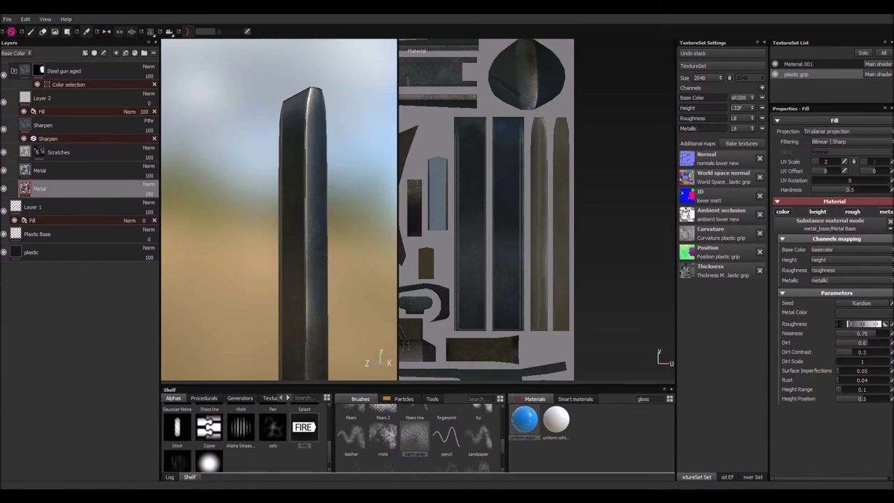
{"action": "left_click", "coordinate": [39, 169]}
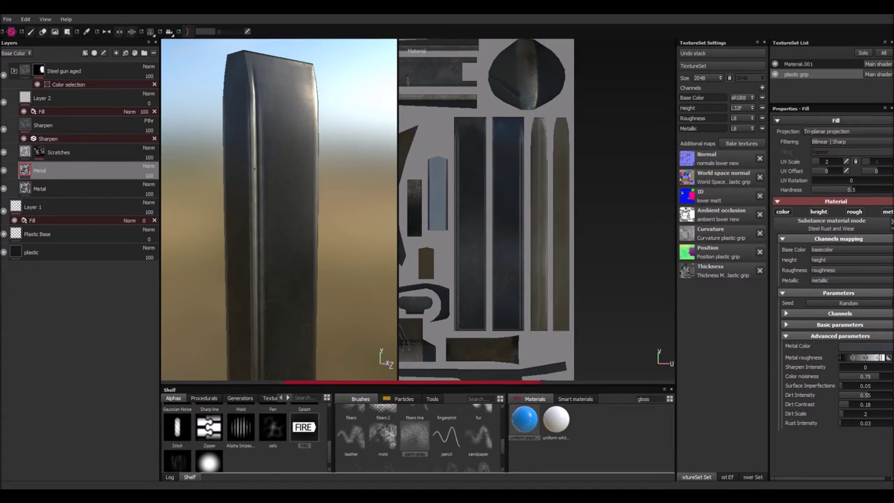
{"action": "left_click", "coordinate": [39, 151]}
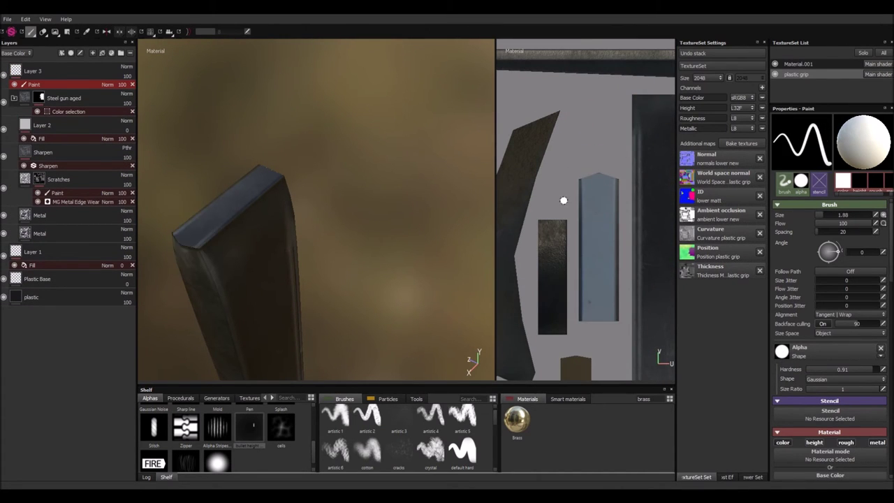
Face the grip from the front and drag a shelf material onto the model
{"action": "scroll", "coordinate": [830, 314], "scroll_direction": "down", "scroll_amount": 5}
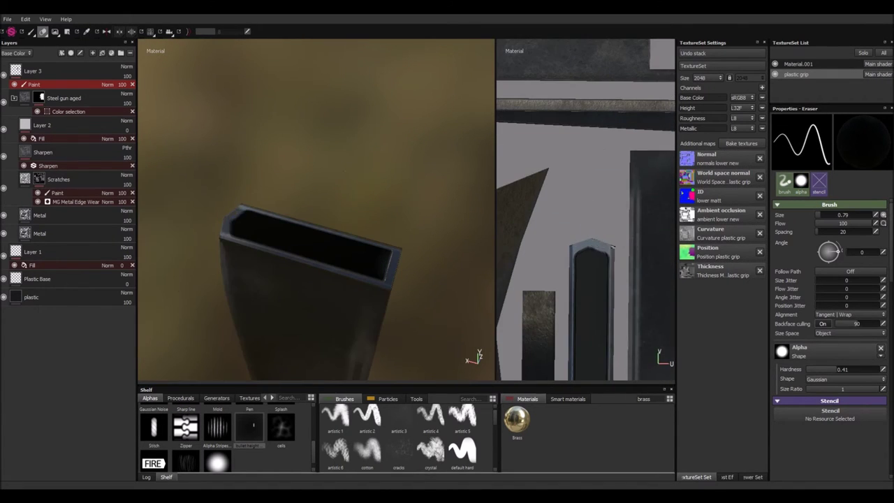
{"action": "left_click_drag", "start_coordinate": [238, 215], "coordinate": [356, 208], "text": "alt"}
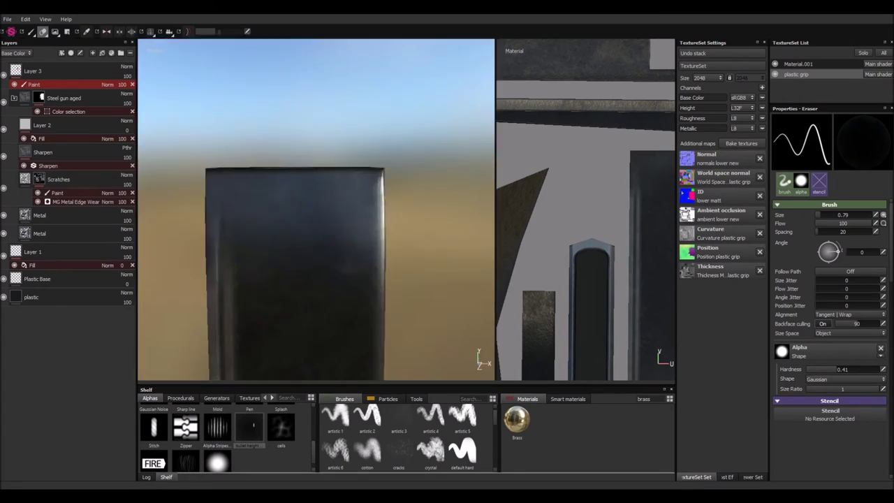
{"action": "left_click_drag", "start_coordinate": [516, 419], "coordinate": [63, 70]}
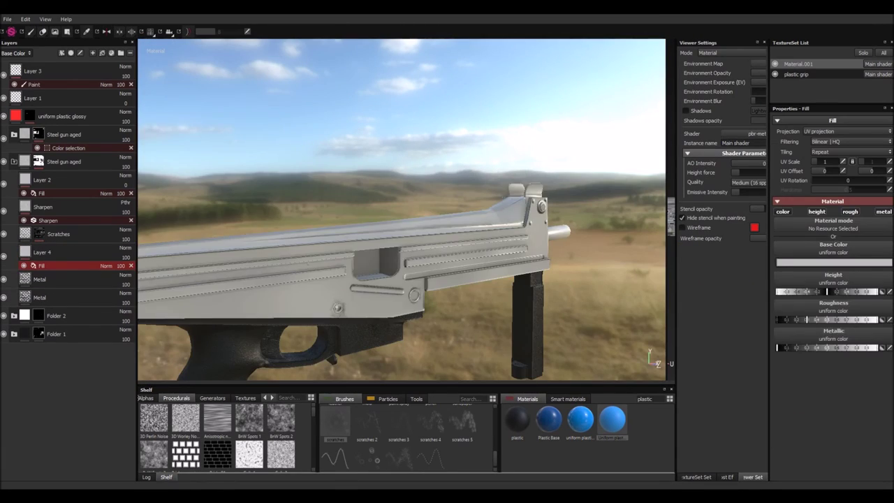
Place Fractal sum 2 from Procedurals into Layer 4's roughness fill
{"action": "scroll", "coordinate": [216, 436], "scroll_direction": "up", "scroll_amount": 3}
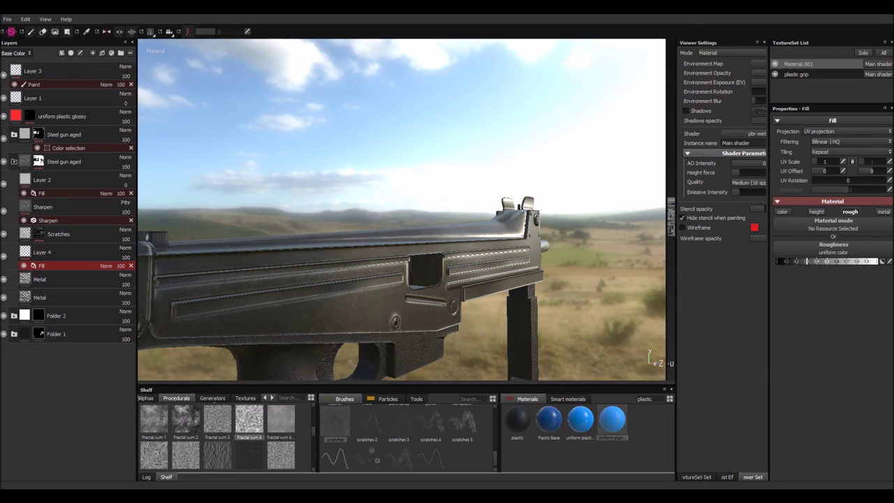
{"action": "left_click_drag", "start_coordinate": [185, 437], "coordinate": [831, 260]}
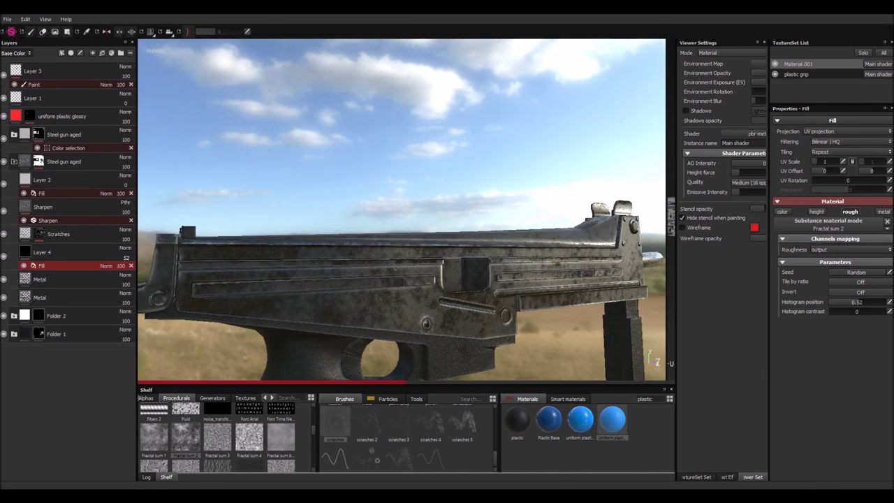
{"action": "left_click", "coordinate": [59, 234]}
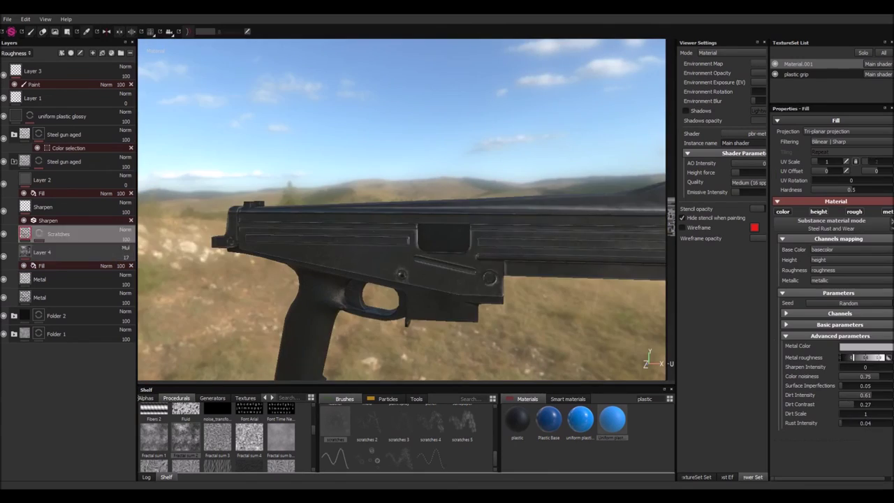
Add a paint layer under Metal, with the UV layout shown beside the 3D view
{"action": "left_click", "coordinate": [40, 278]}
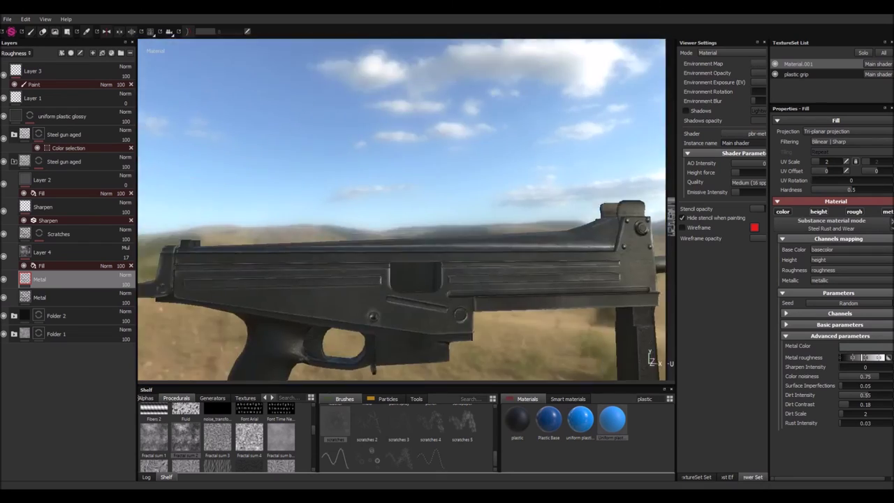
{"action": "key", "text": "F1"}
{"action": "left_click", "coordinate": [61, 52]}
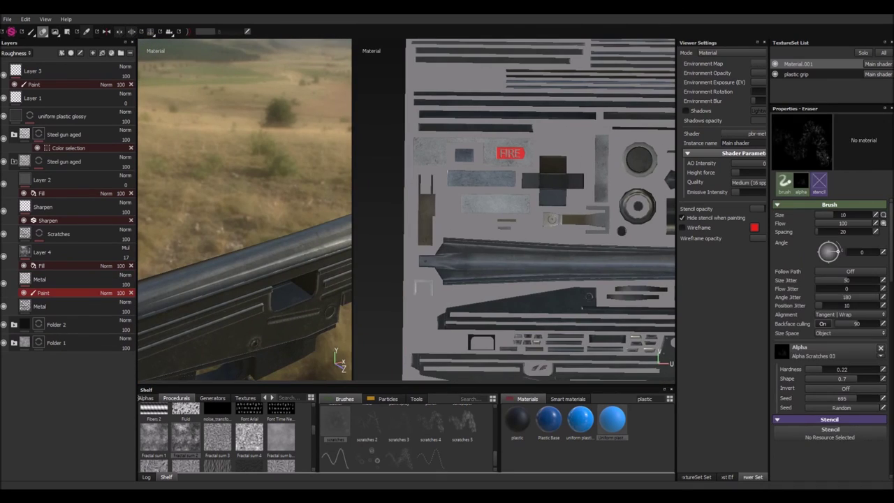
{"action": "key", "text": "e"}
{"action": "key", "text": "1"}
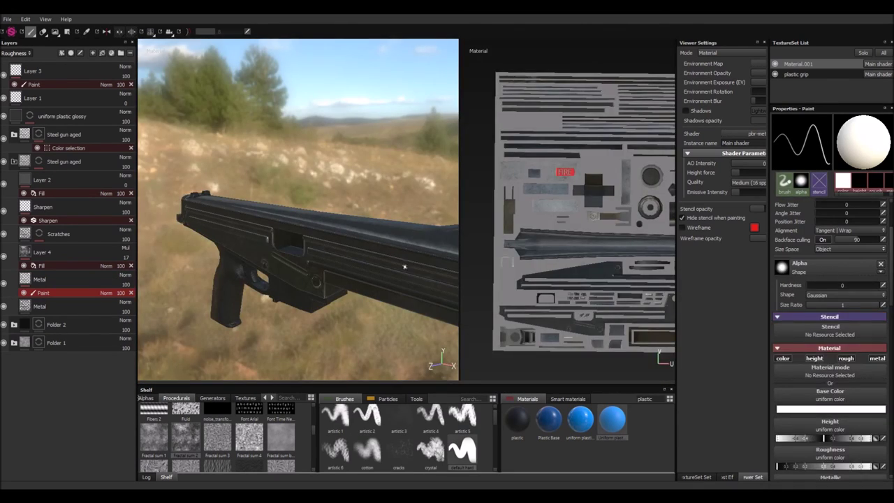